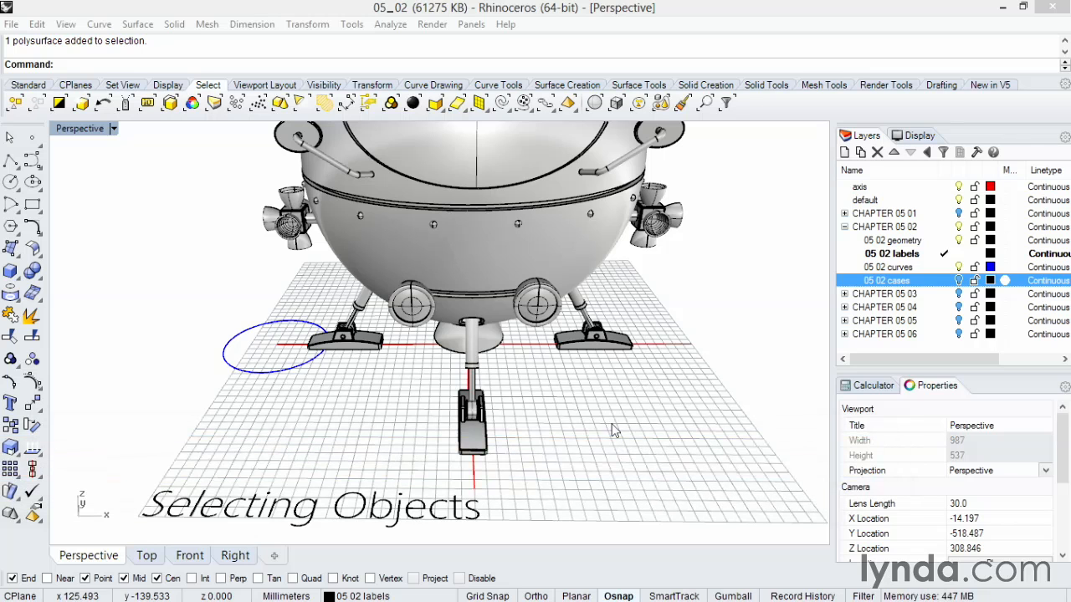
Step: Select the landing foot on the spacecraft's leg near the positive end of the x axis
scroll(642, 410, up, 3)
scroll(643, 410, up, 10)
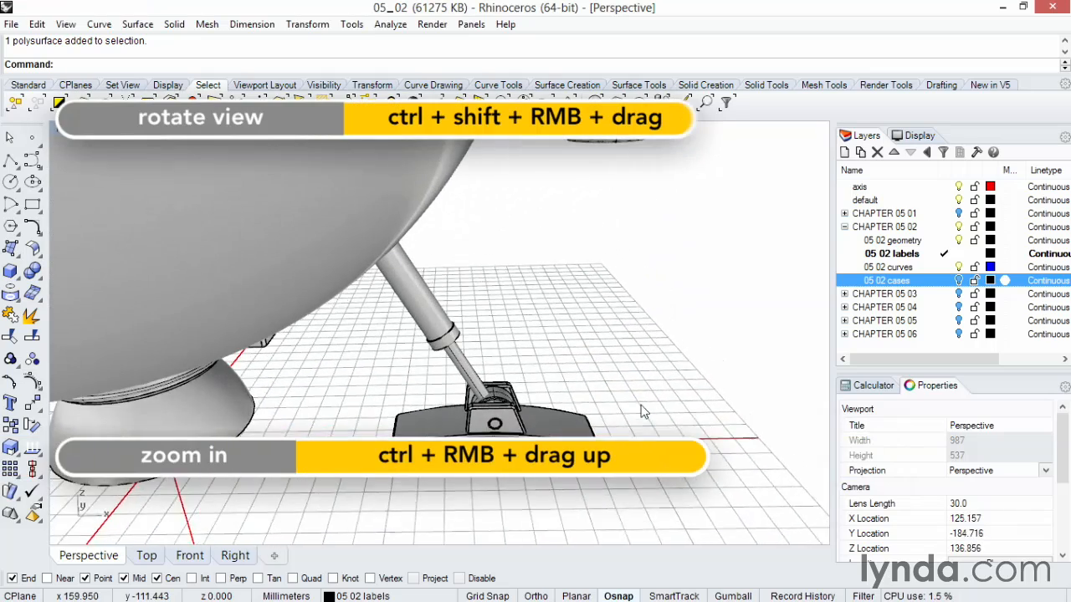
ctrl+shift+right_drag(643, 410, 556, 407)
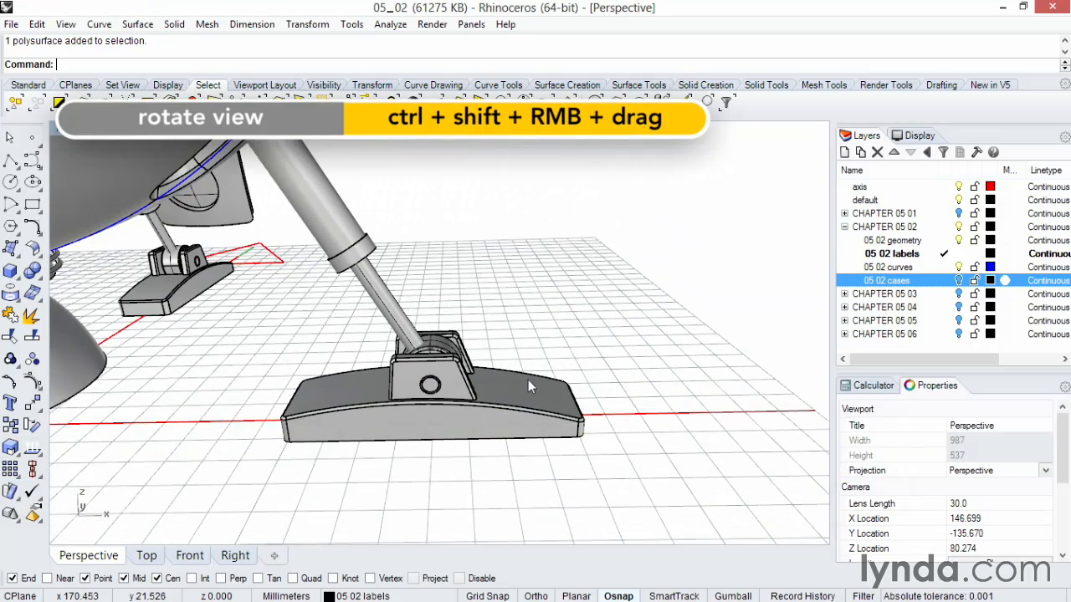
click(527, 377)
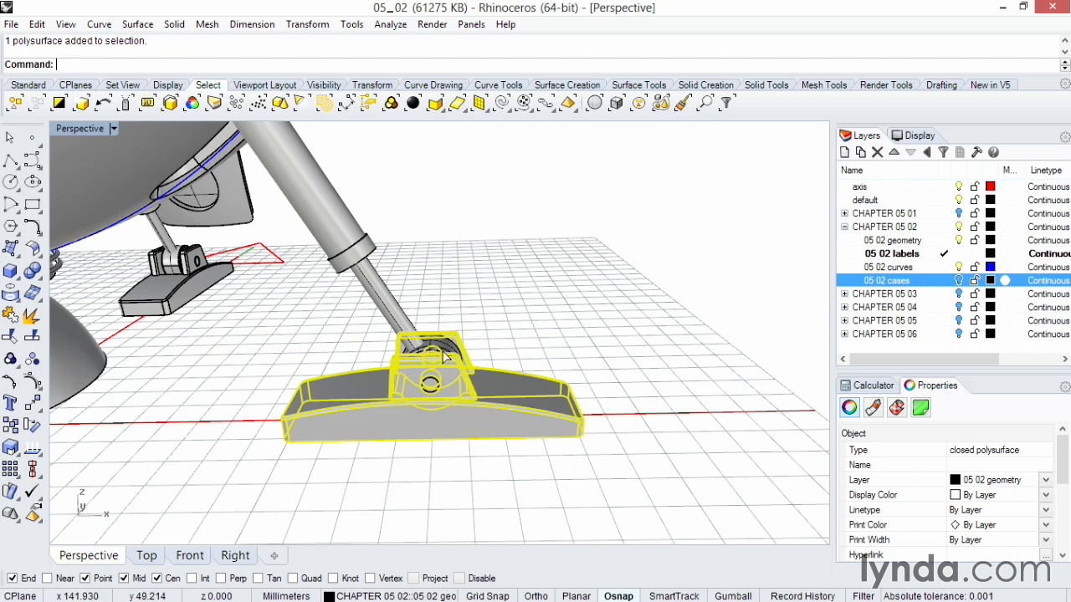
Step: Select the leg's upper strut cylinder and add the thin lower rod, the pivot and the landing foot to the selection
click(403, 311)
click(378, 244)
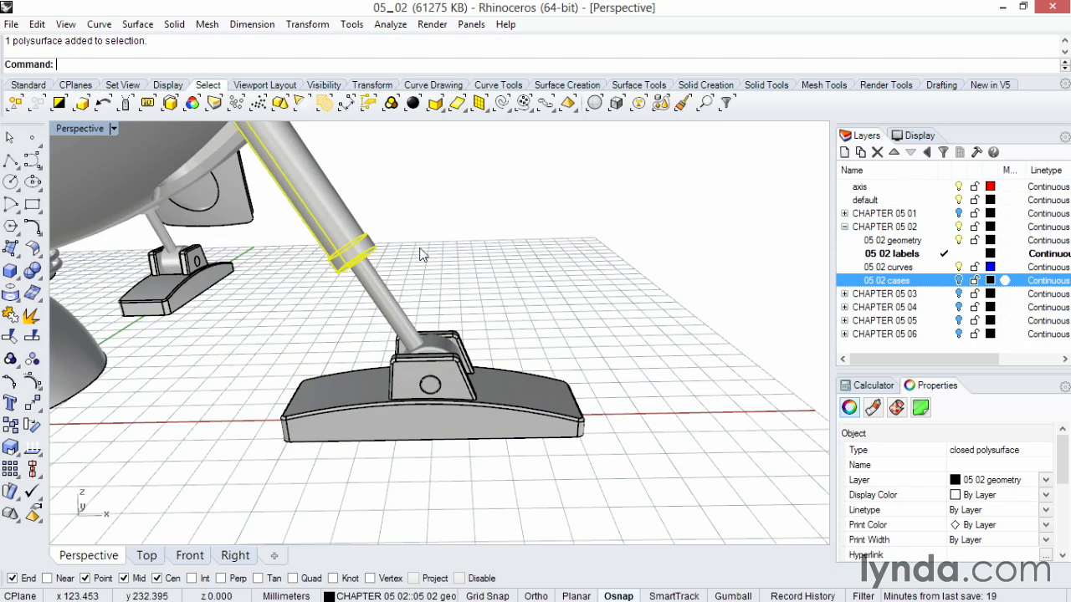
click(423, 255)
click(374, 262)
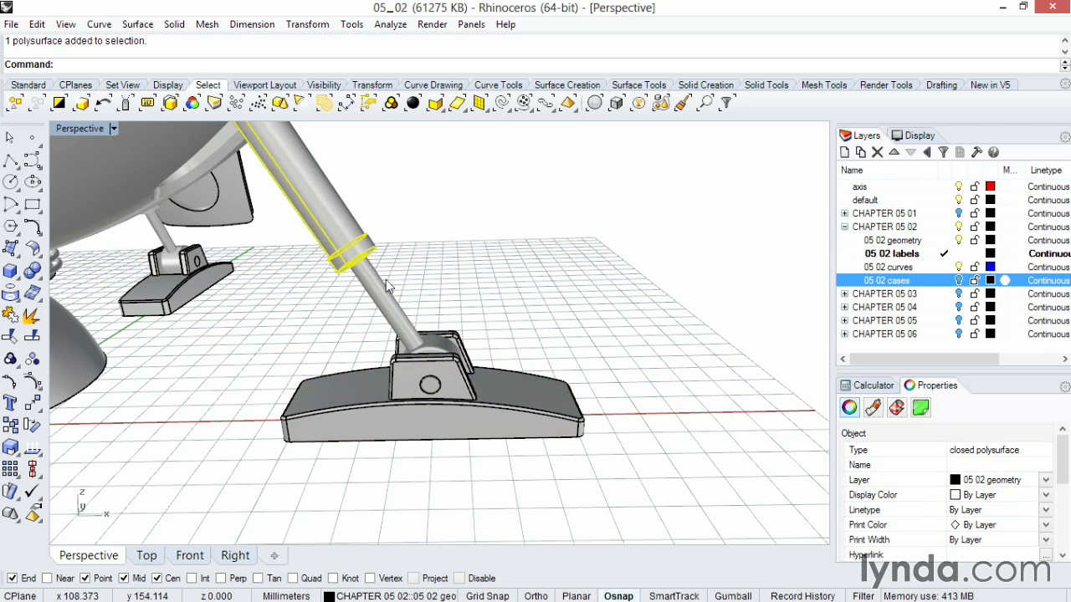
shift+click(385, 285)
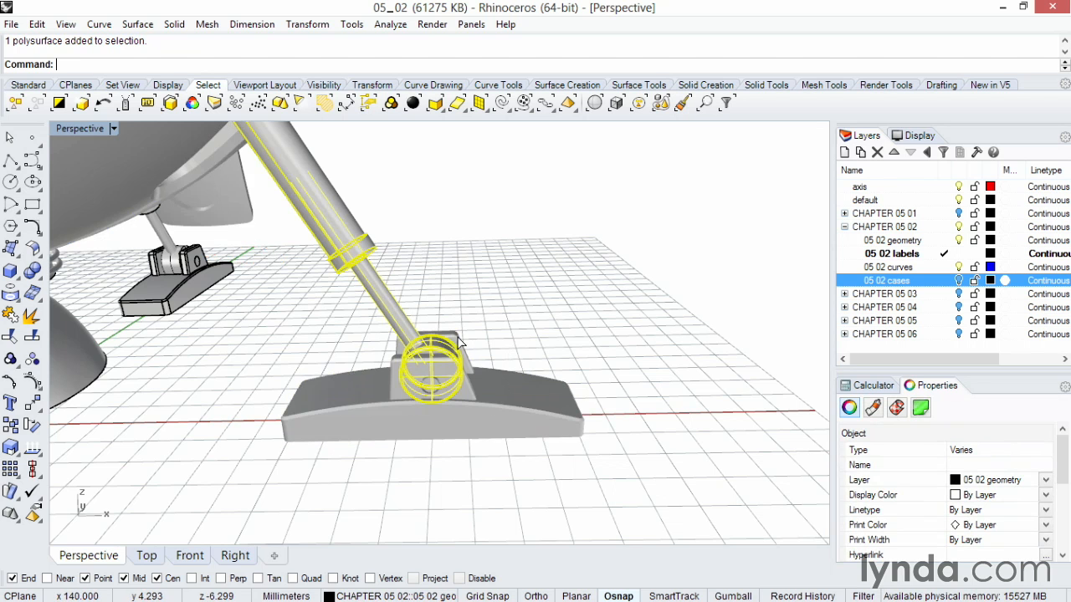
shift+click(510, 379)
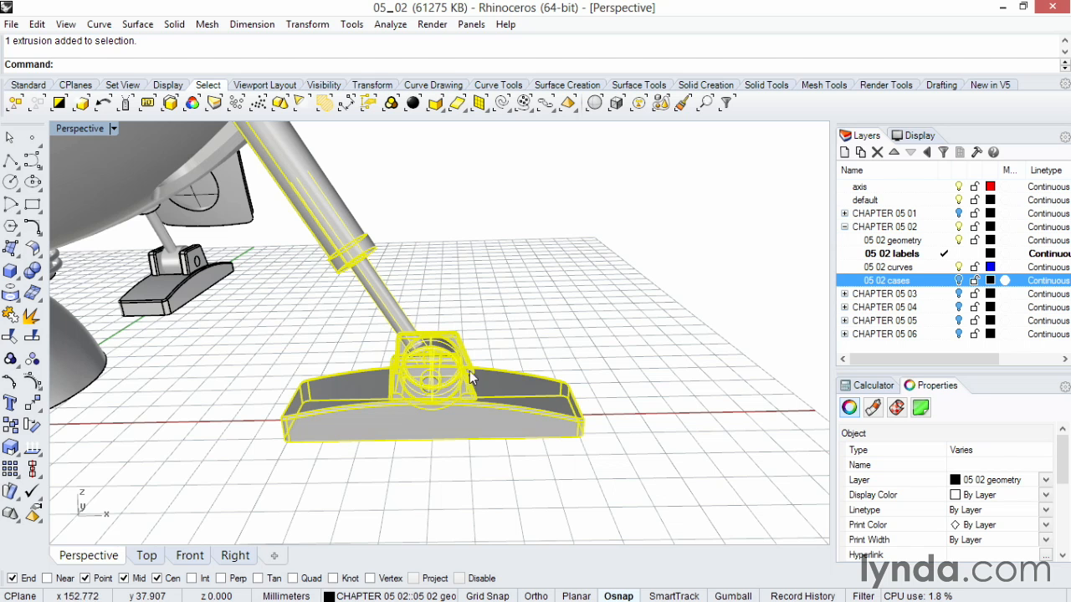
Step: Remove the landing foot and the pivot parts from the selection, and deselect the remaining strut parts
ctrl+click(434, 391)
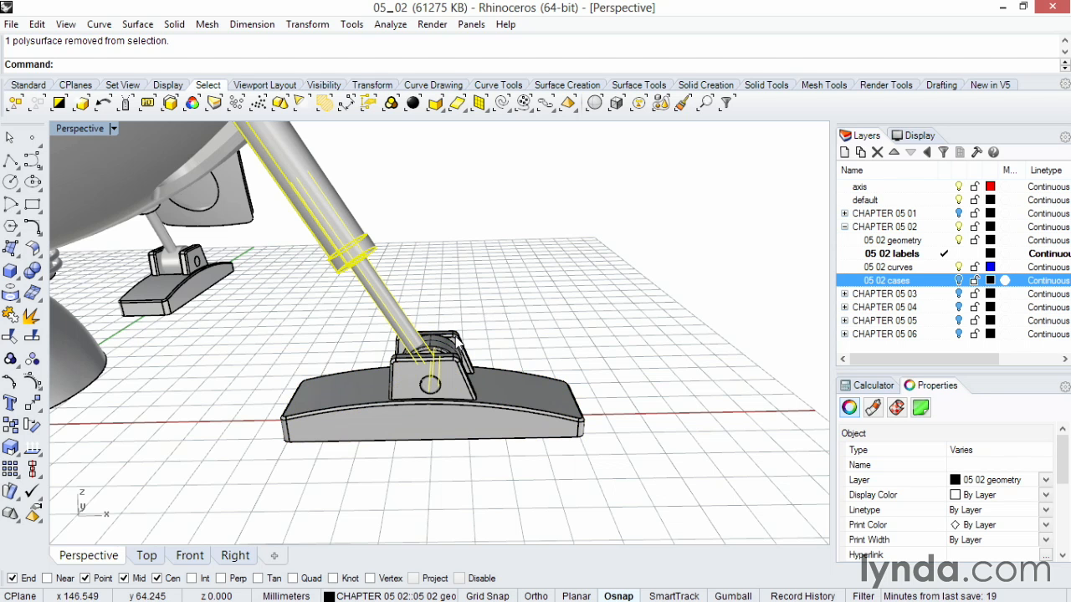
ctrl+click(438, 374)
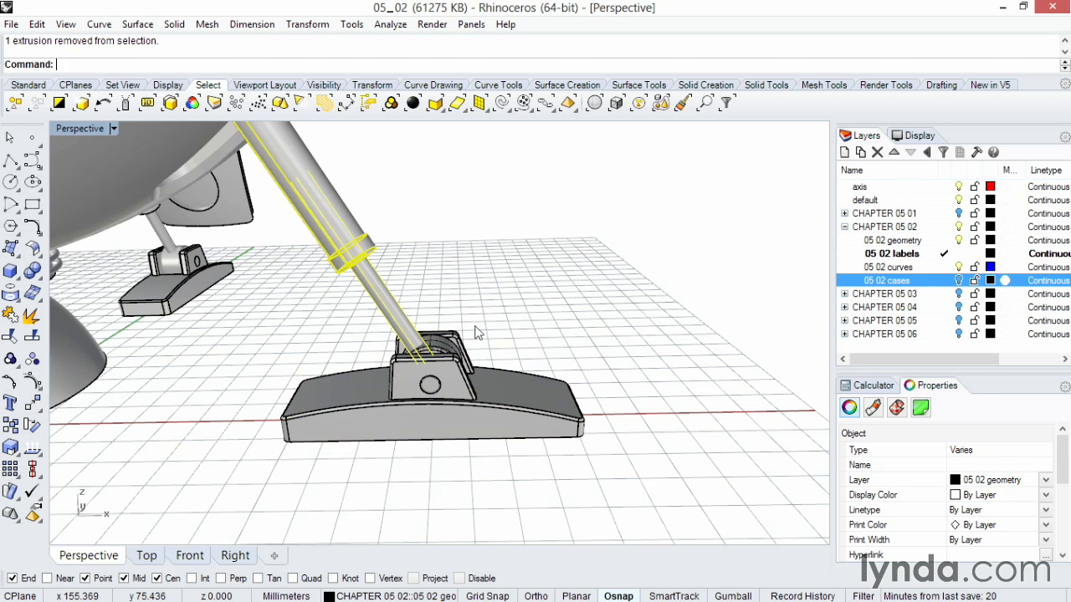
click(516, 318)
Step: Select only the parts lying entirely inside a window around the landing foot, and clear the selection
ctrl+right_drag(516, 318, 281, 315)
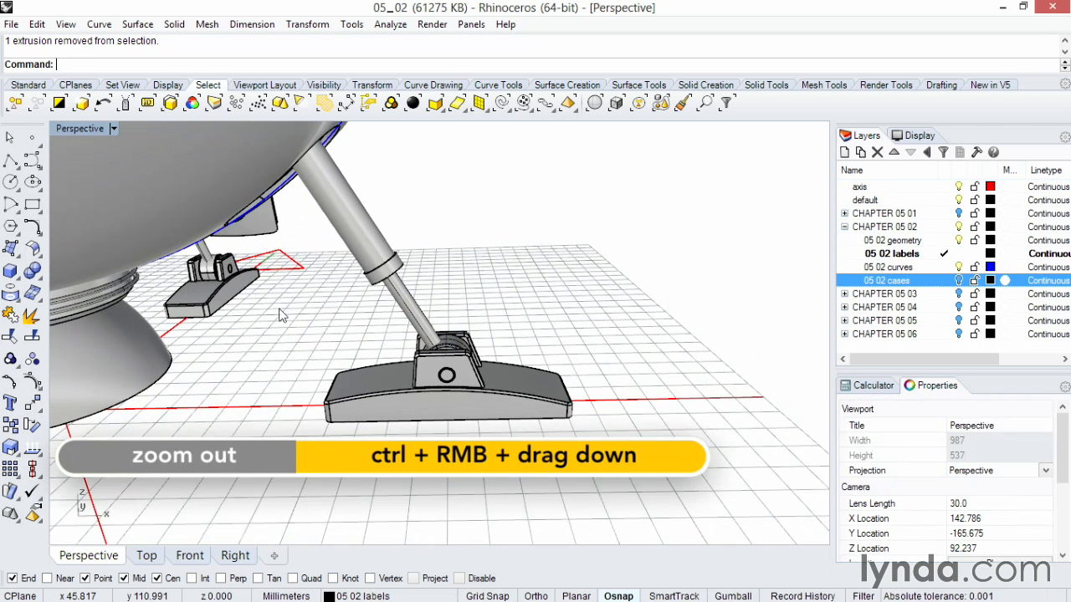
drag(280, 309, 629, 454)
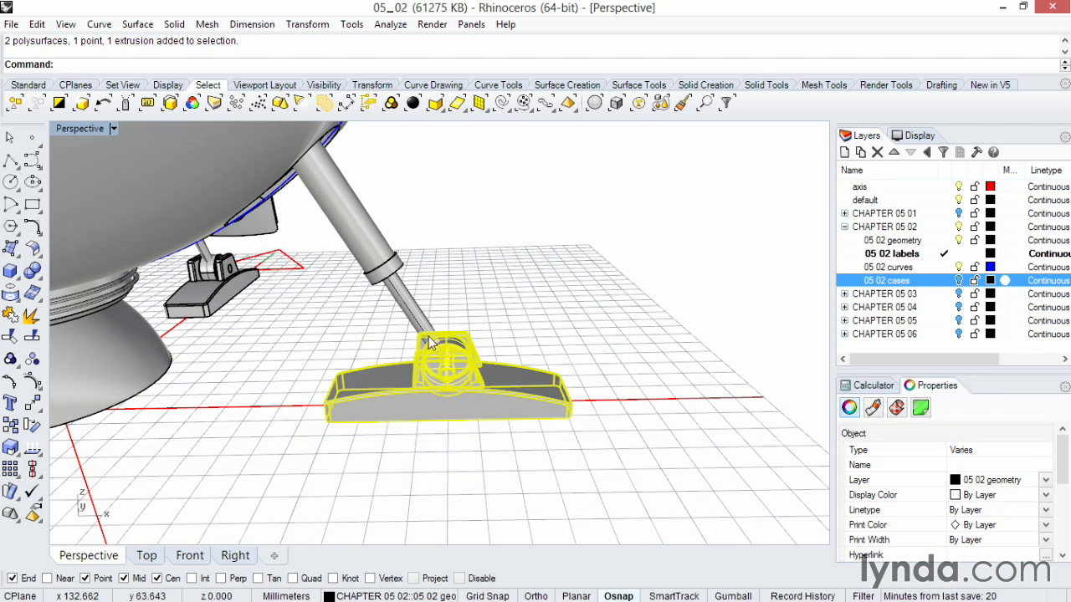
click(299, 317)
drag(290, 309, 621, 454)
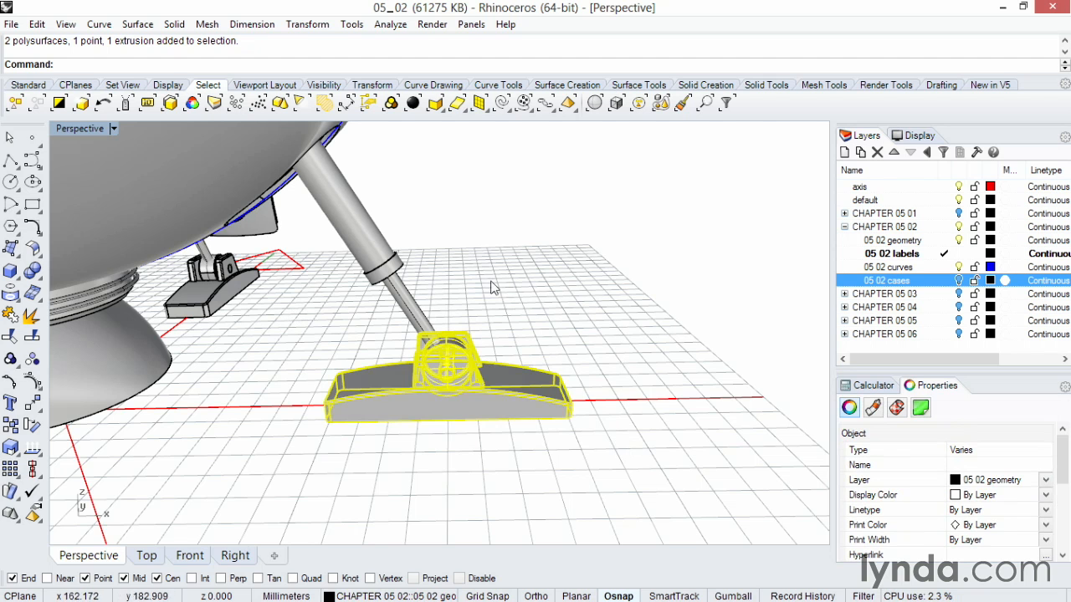
click(590, 393)
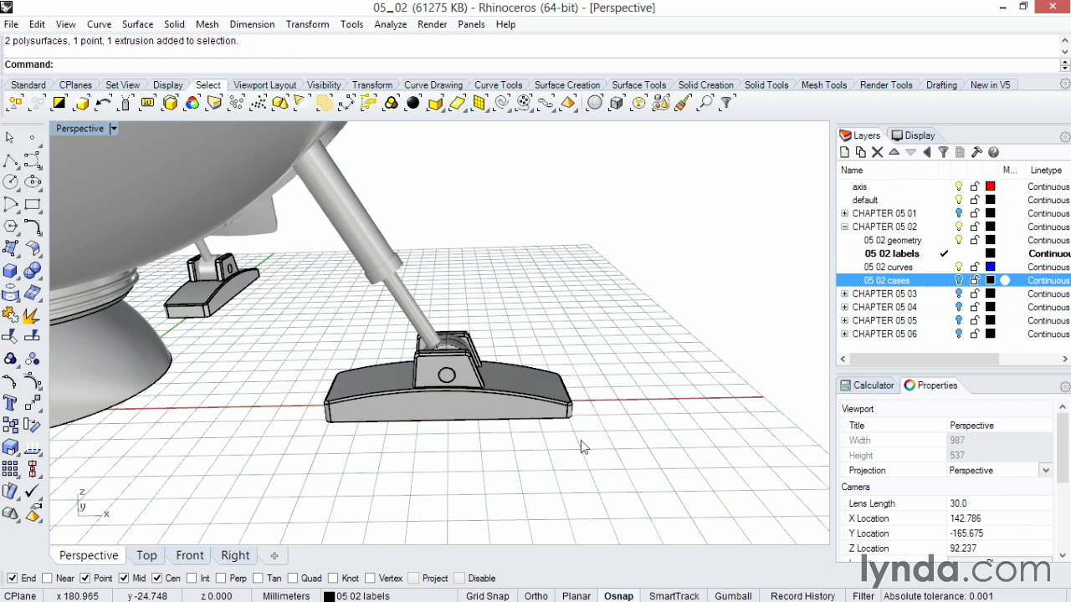
Step: Select everything touched by a crossing window over the landing foot and lower strut, and clear the selection
drag(615, 446, 324, 307)
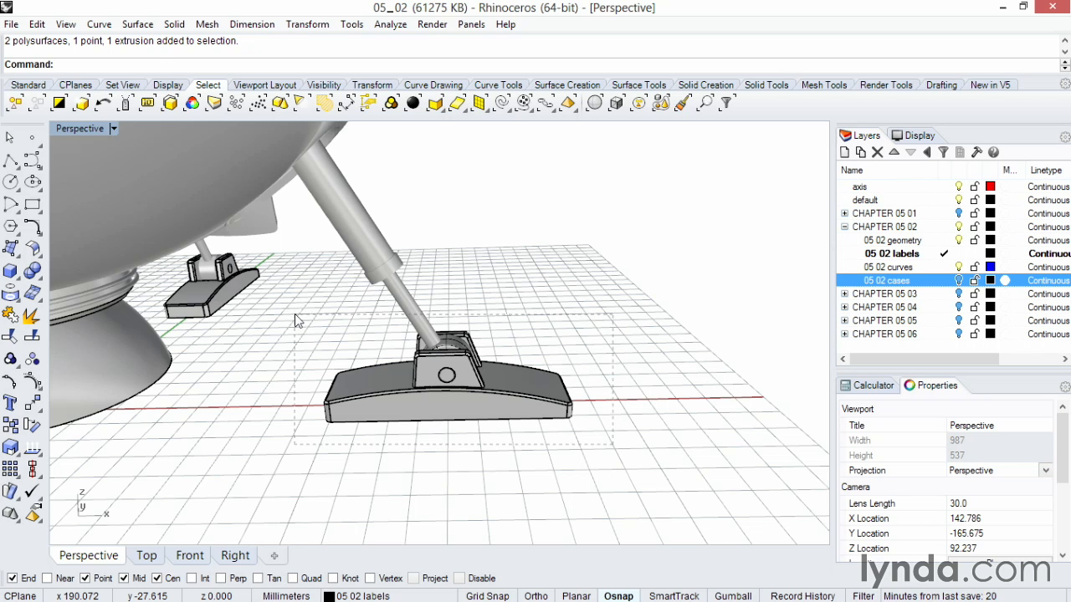
drag(303, 251, 302, 250)
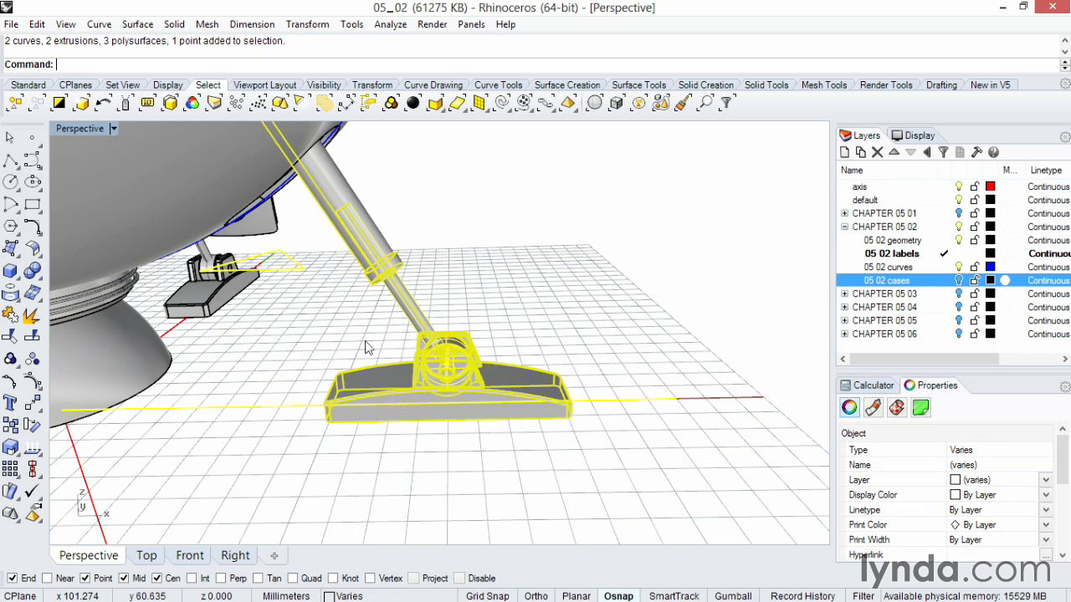
key(Escape)
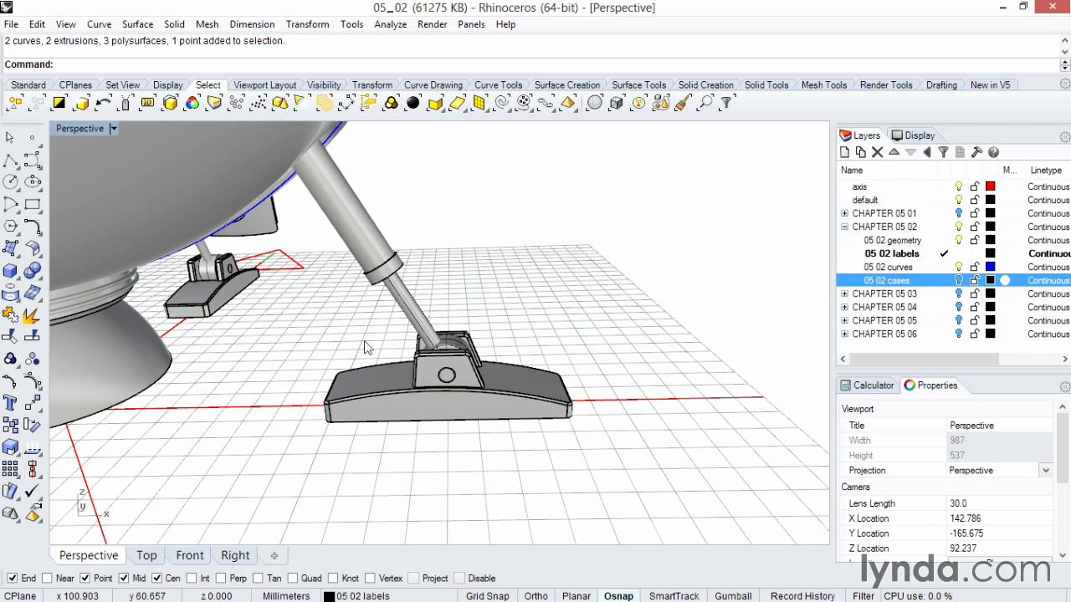
click(37, 24)
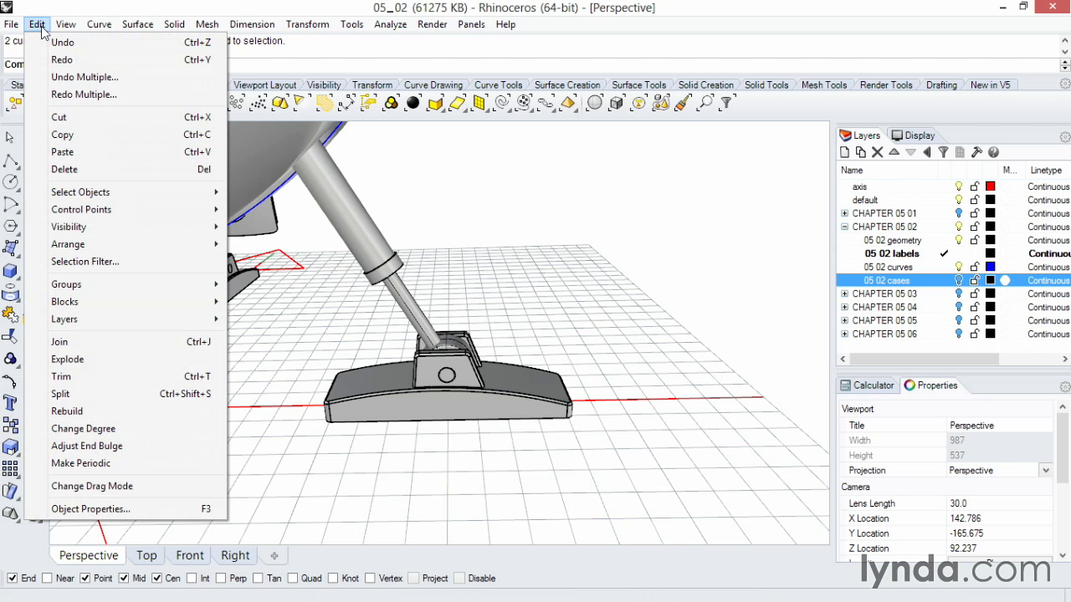
mouse_move(114, 192)
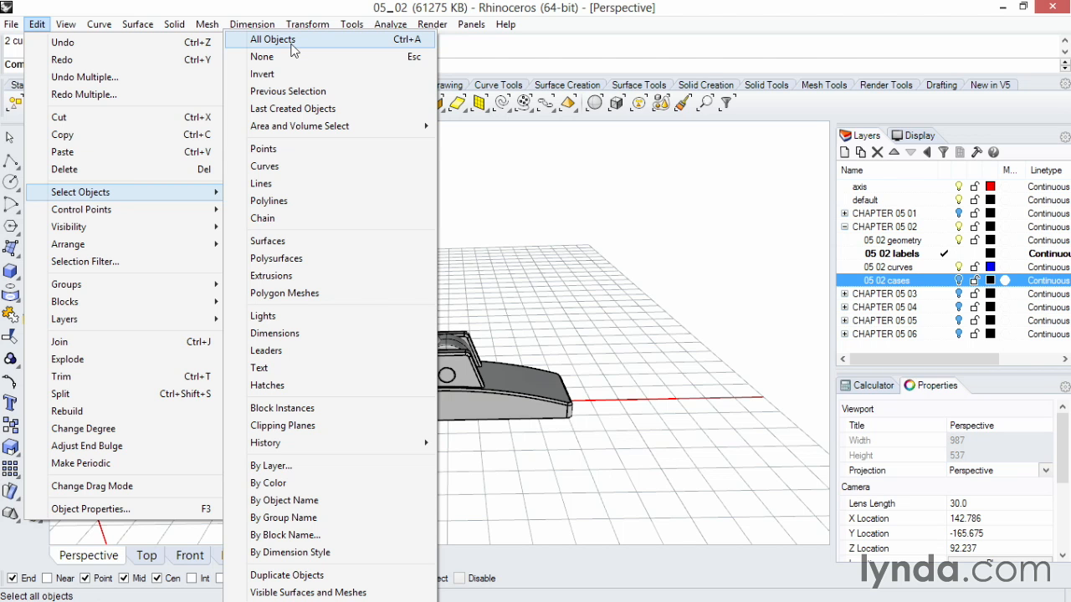
click(283, 474)
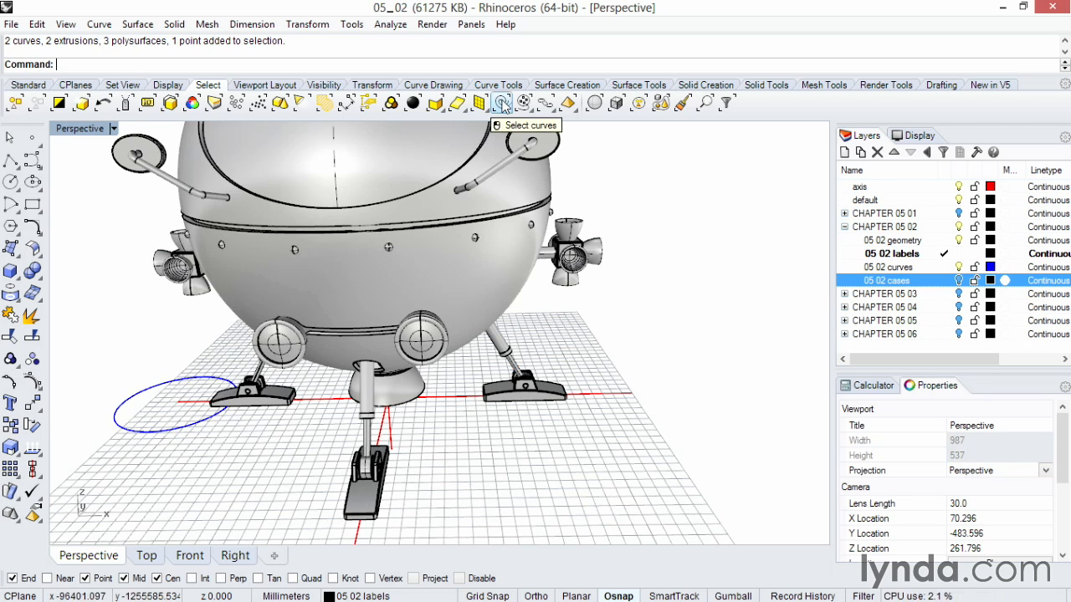
Step: Select all curves in the model, and clear the selection
click(503, 102)
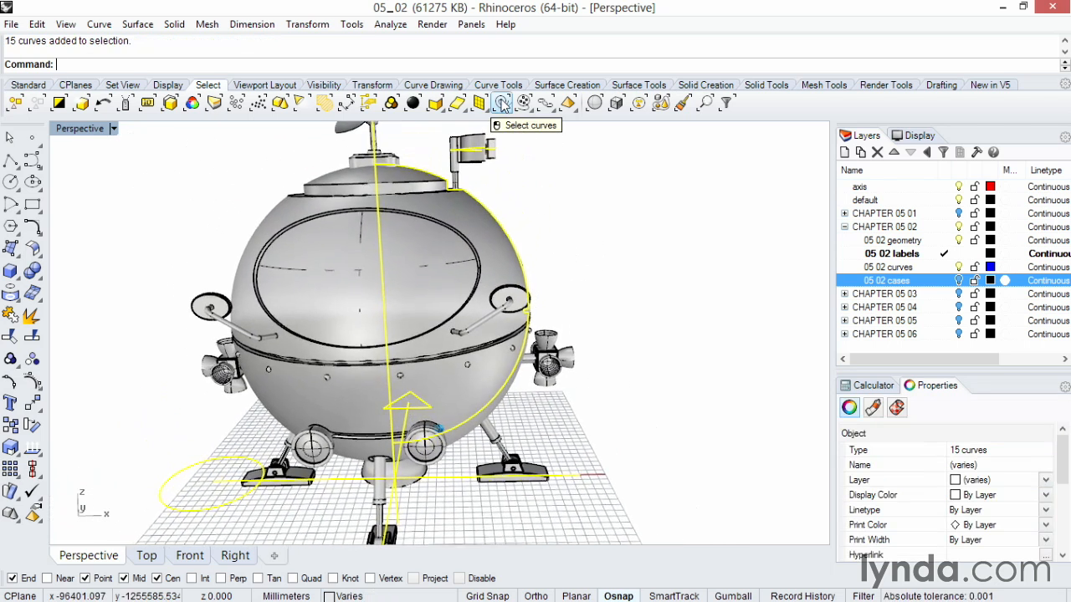
key(Escape)
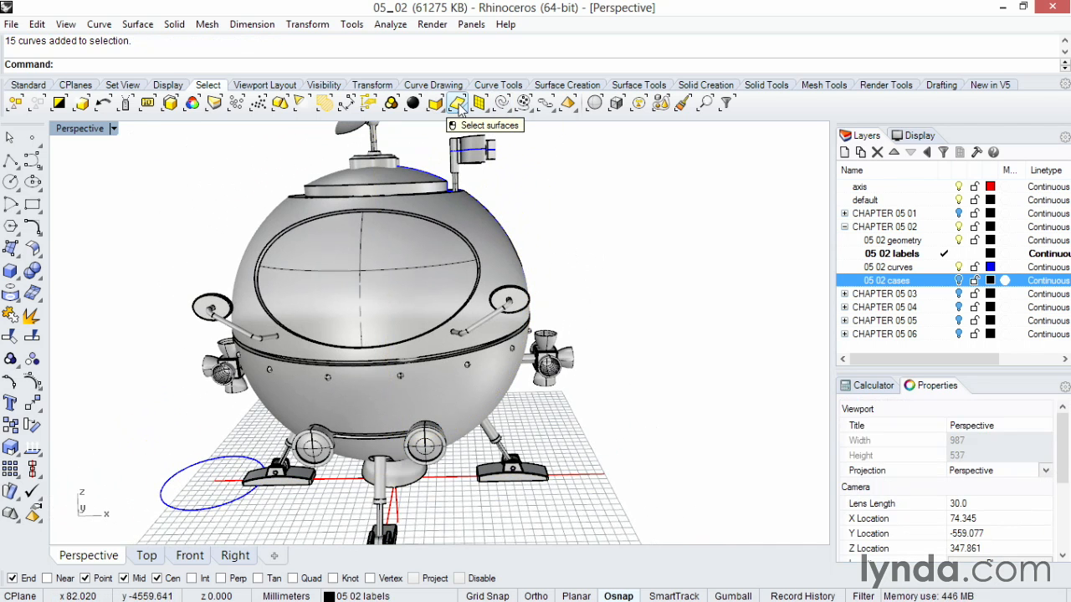
Step: Select all surfaces, add all polysurfaces and all curves to the selection, and clear it
click(458, 103)
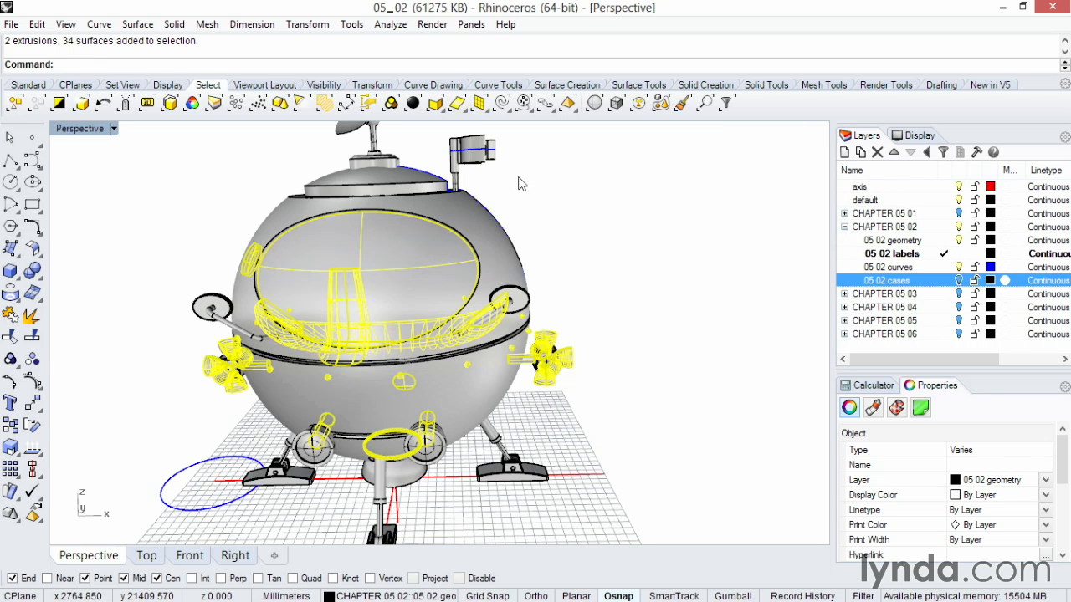
click(434, 103)
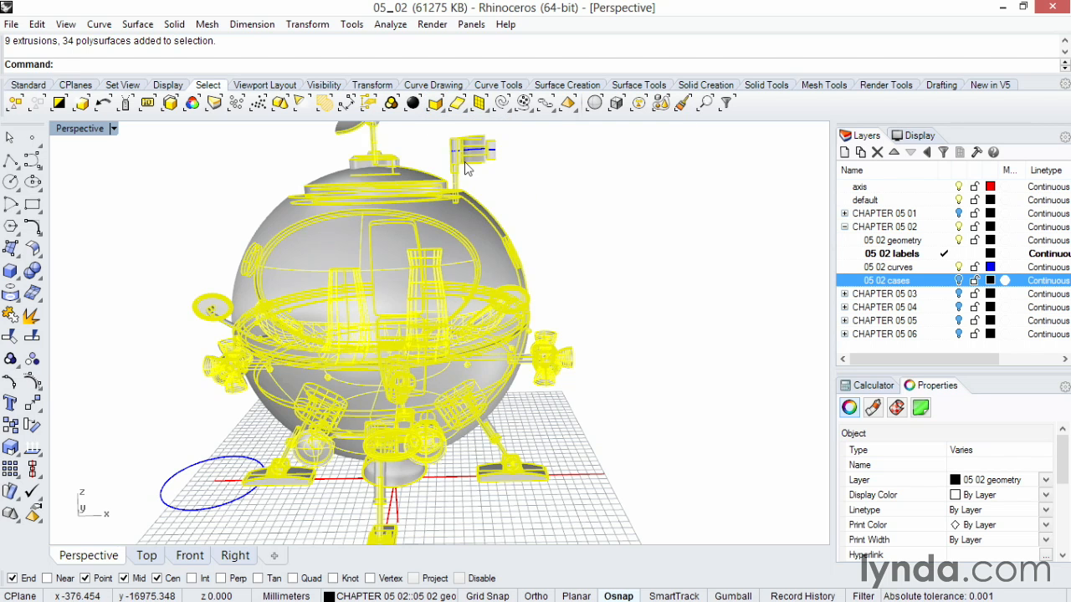
click(502, 103)
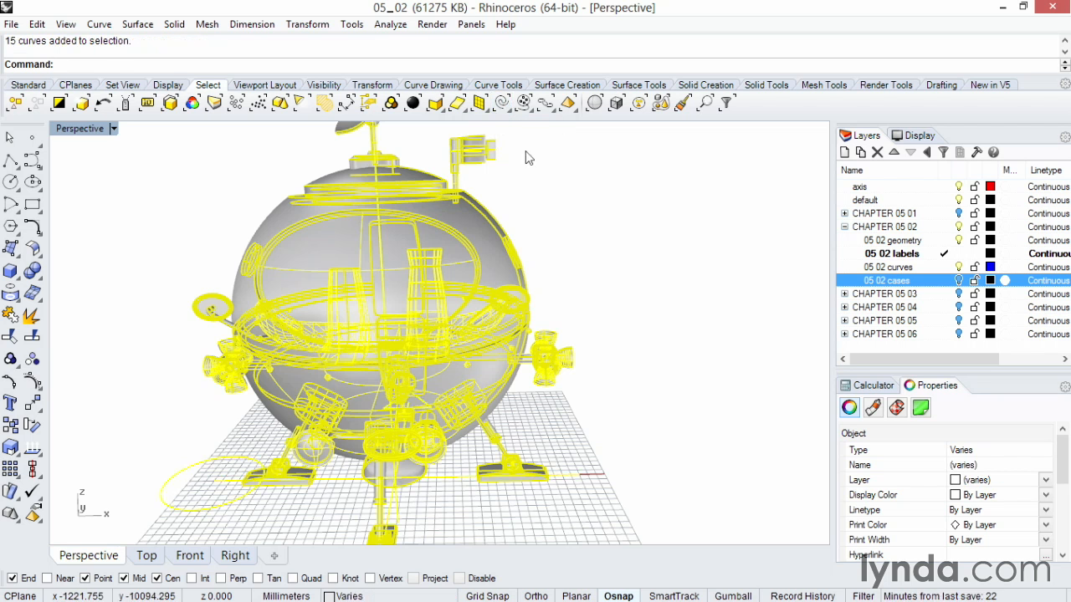
key(Escape)
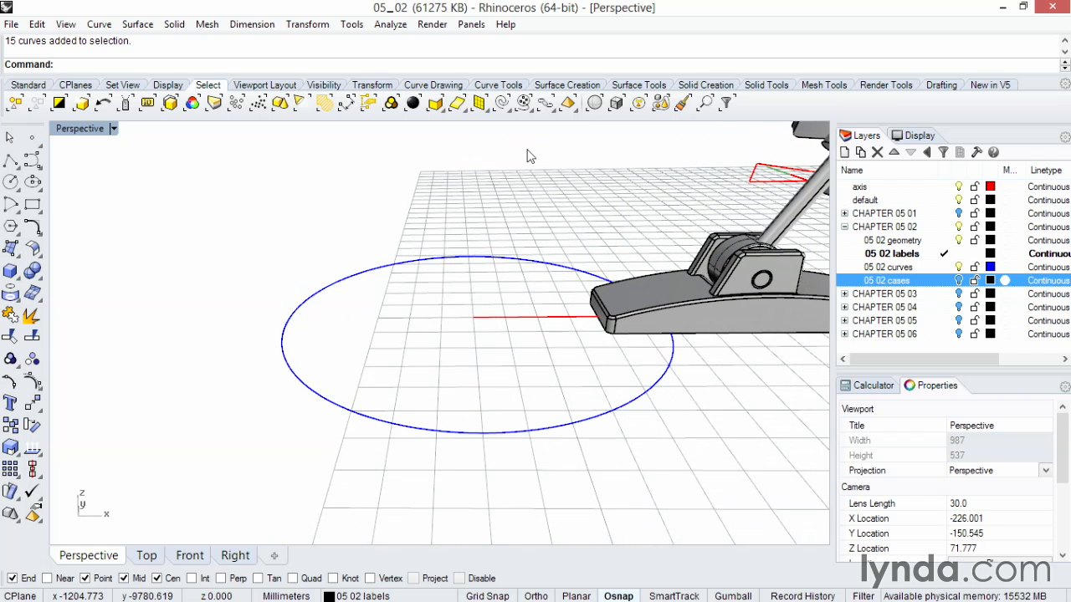
Step: Select the duplicate copies stacked on the blue circle beside the landing foot and delete them
click(338, 289)
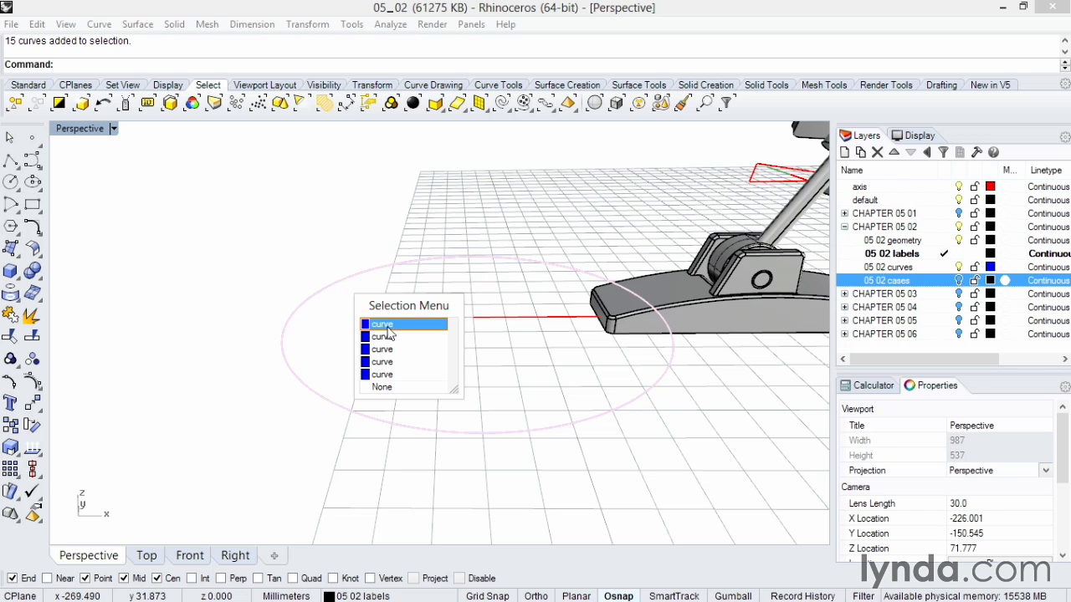
click(426, 274)
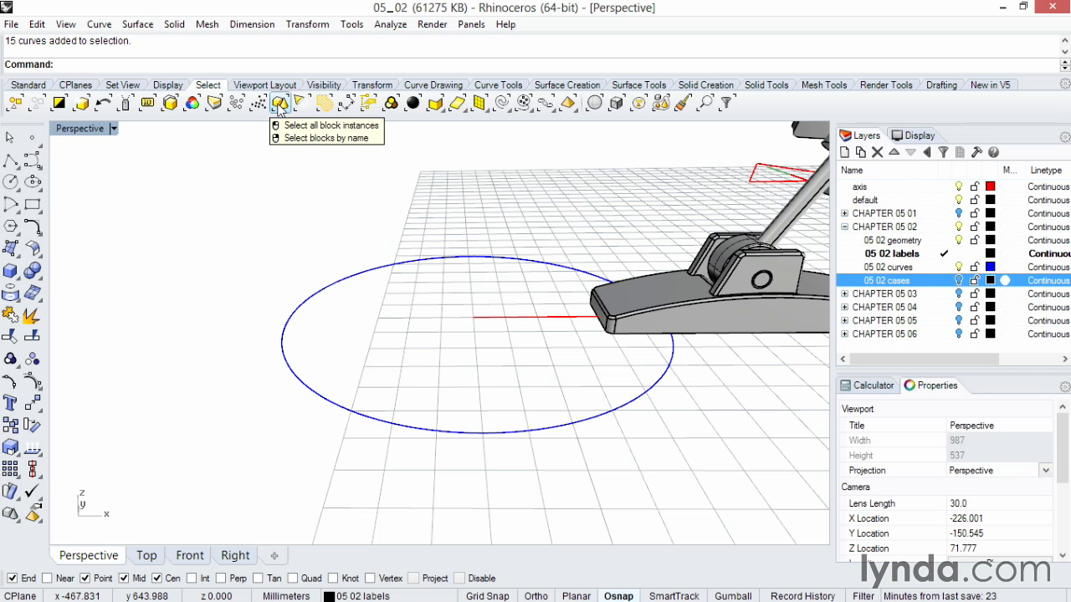
click(170, 103)
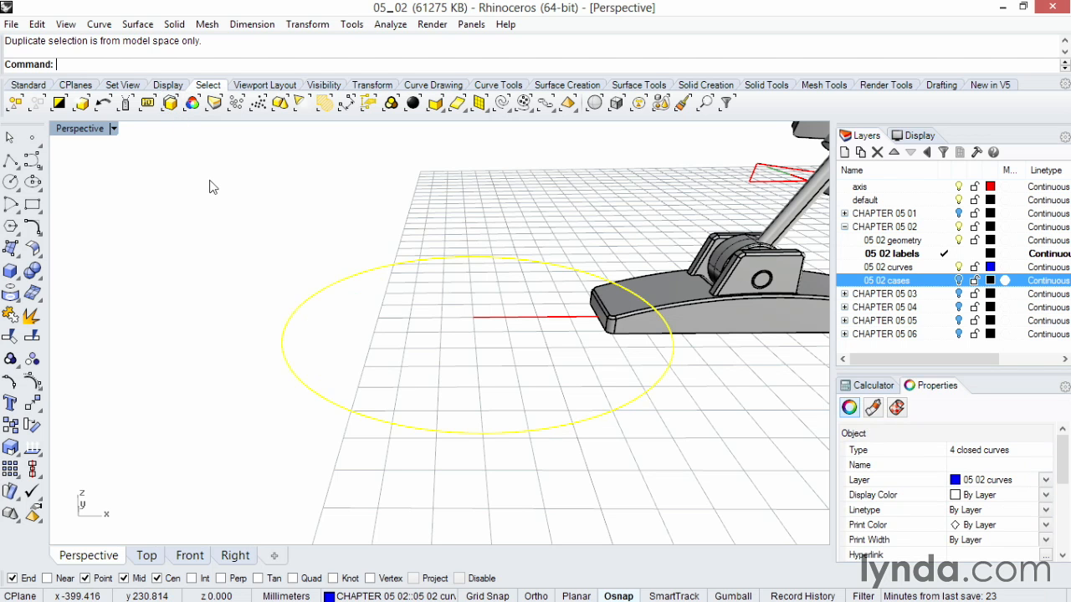
key(Delete)
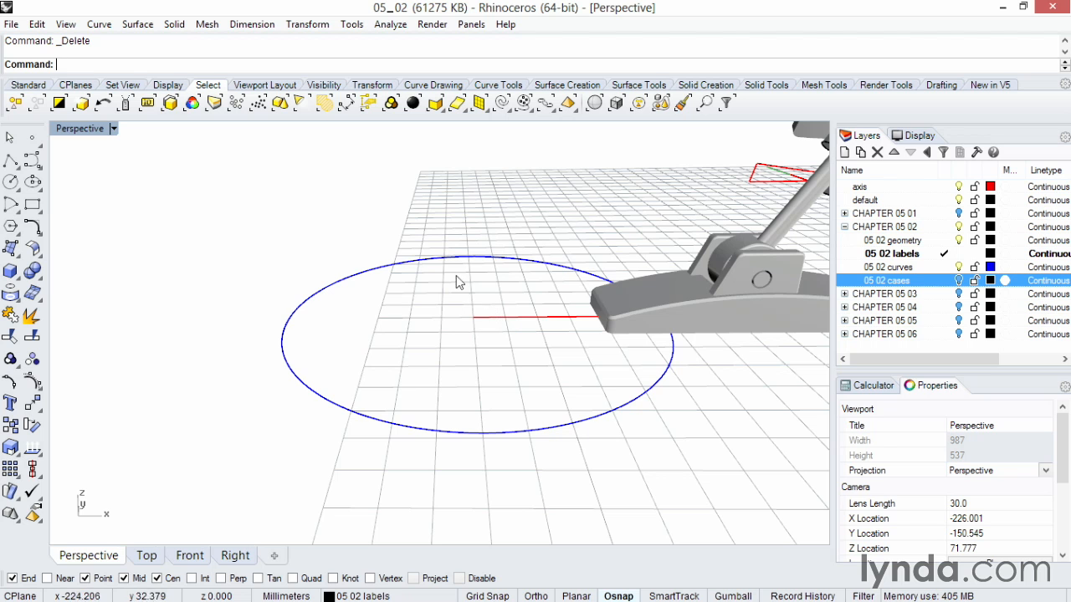
Step: Pick the blue circle again to check for stacked duplicates, and deselect it
click(421, 267)
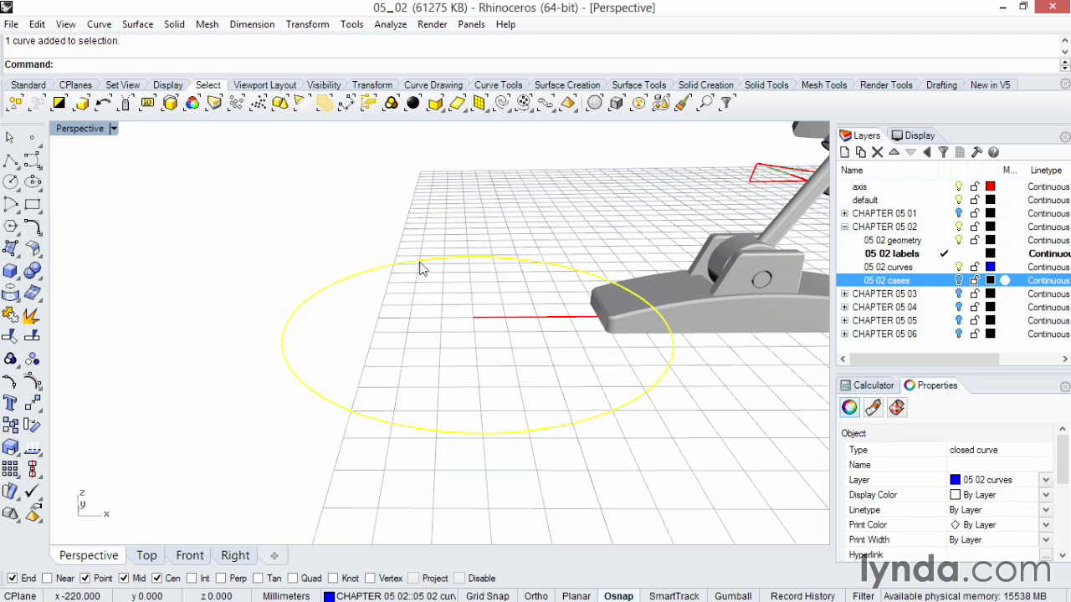
key(Escape)
click(422, 261)
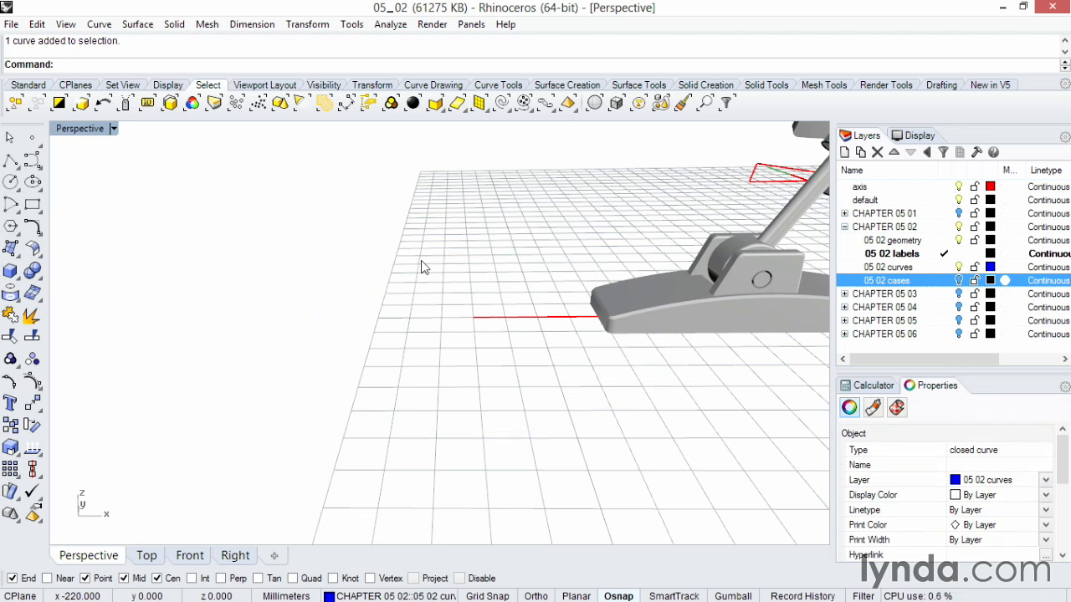
click(430, 275)
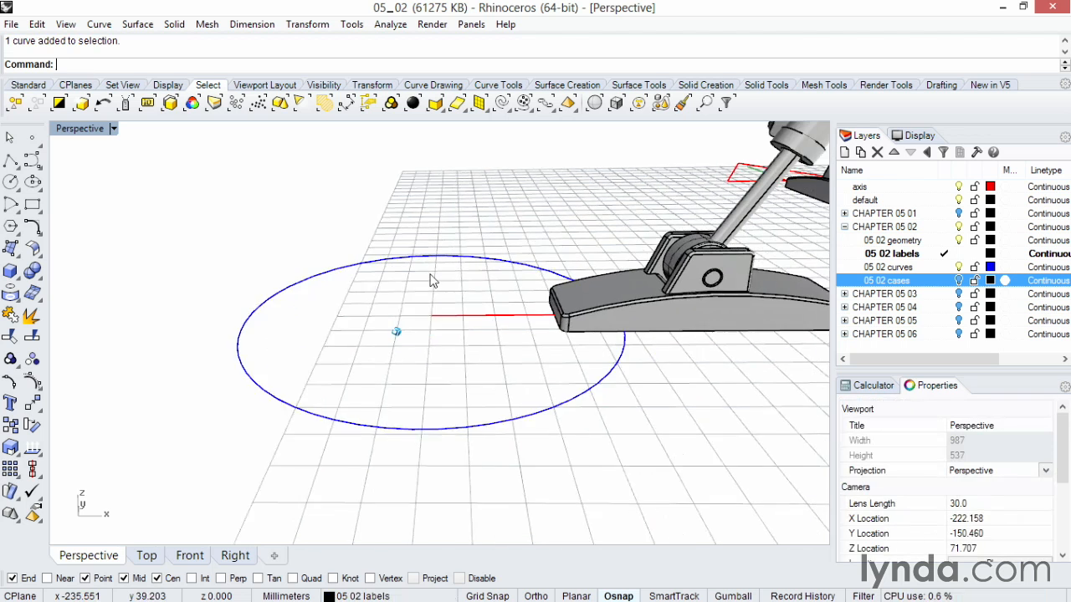
Step: Turn on the 05 02 cases layer
right_drag(299, 315, 246, 315)
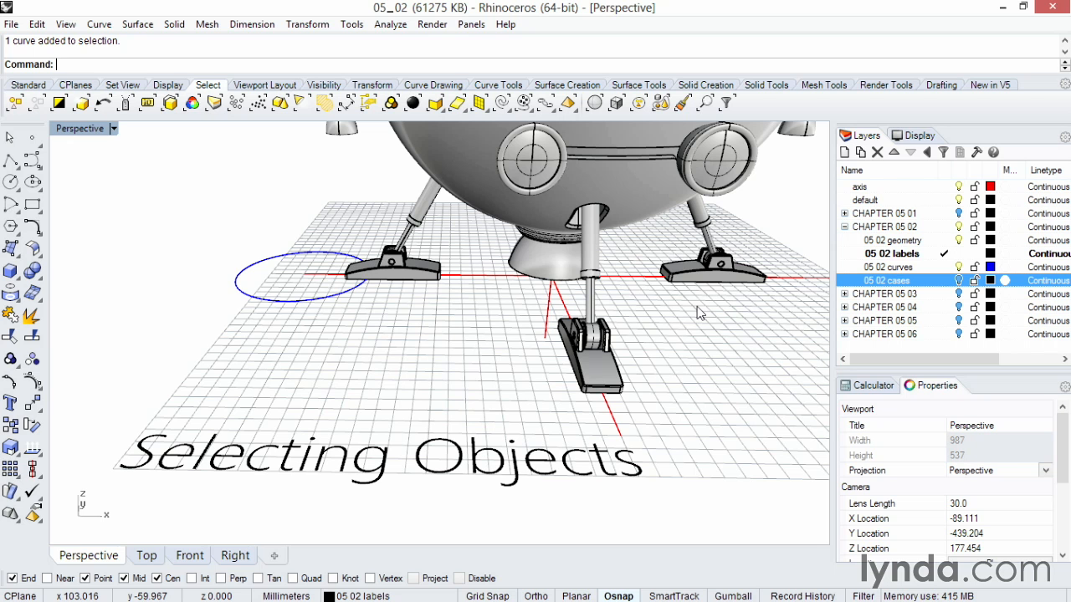
click(960, 281)
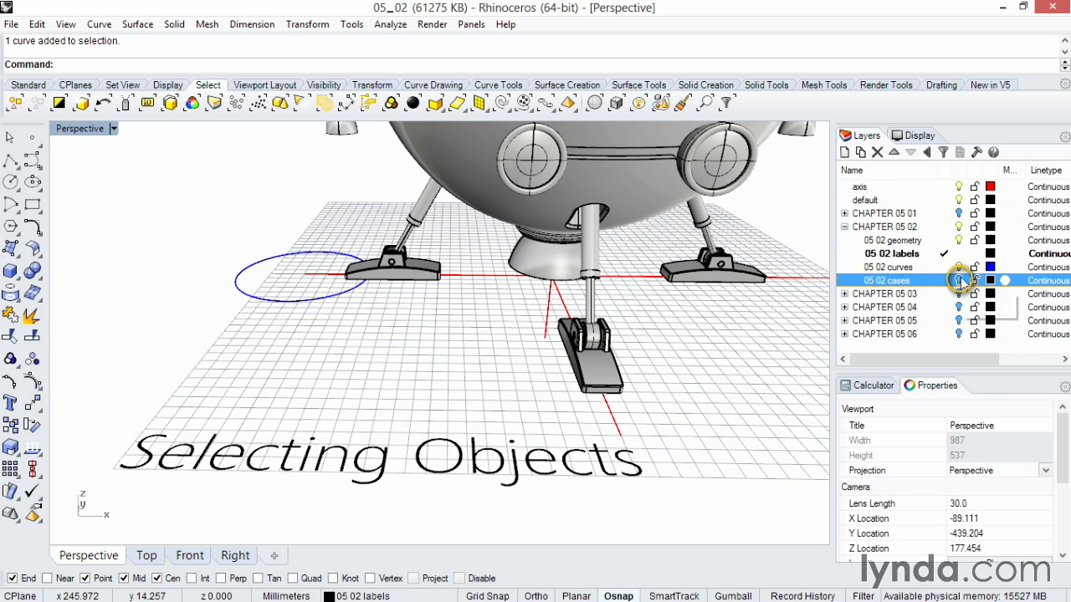
click(962, 280)
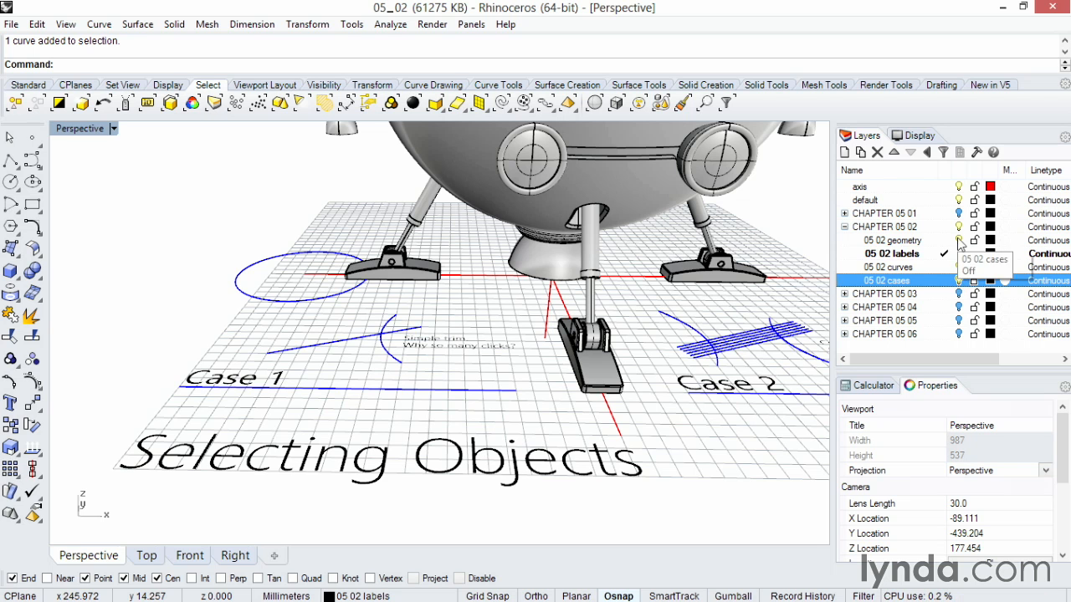
Step: Turn off the 05 02 geometry layer
click(959, 241)
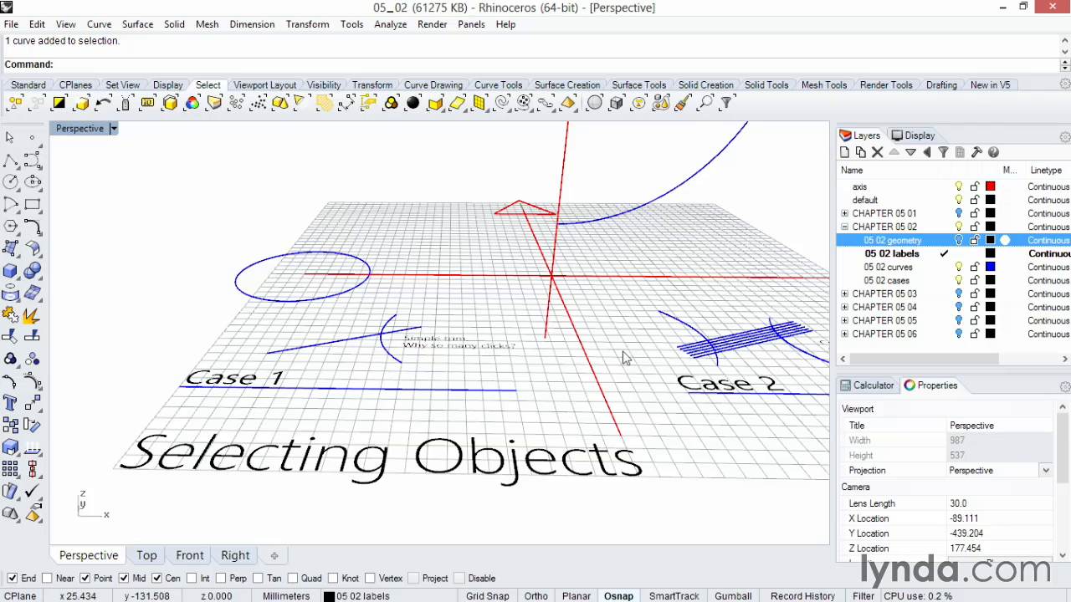
Step: Trim away the short end of the Case 1 line beyond the arc, using the arc as the cutting object
scroll(623, 358, up, 8)
scroll(620, 358, up, 8)
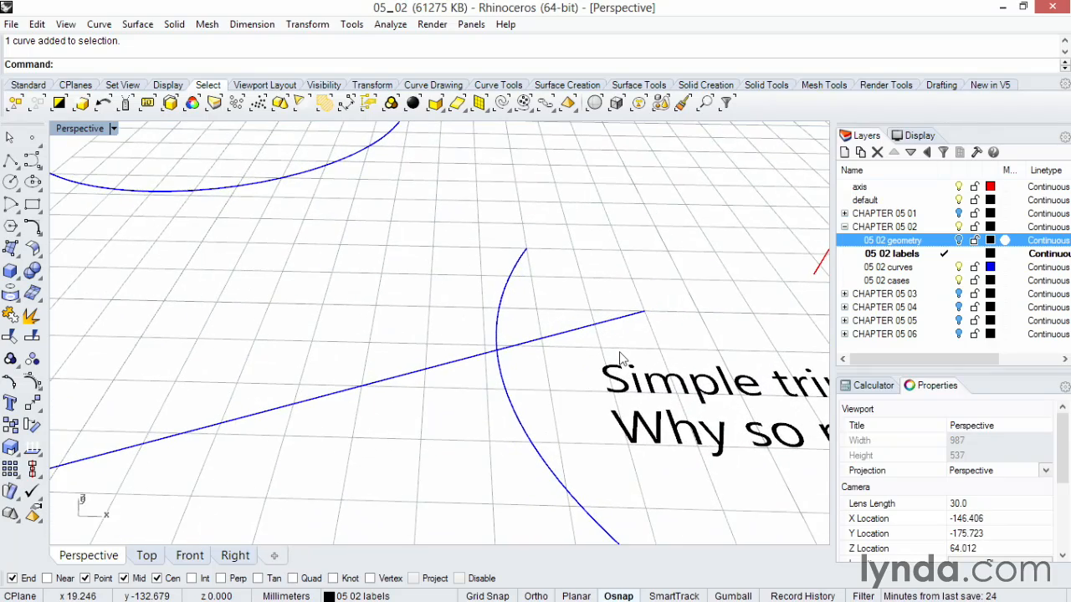
click(12, 338)
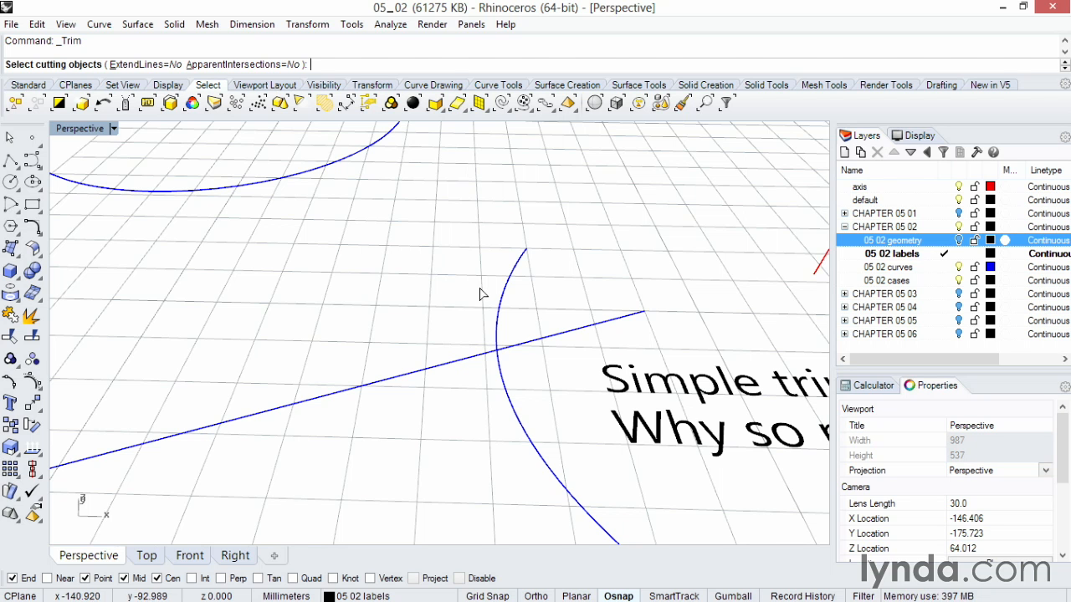
click(502, 306)
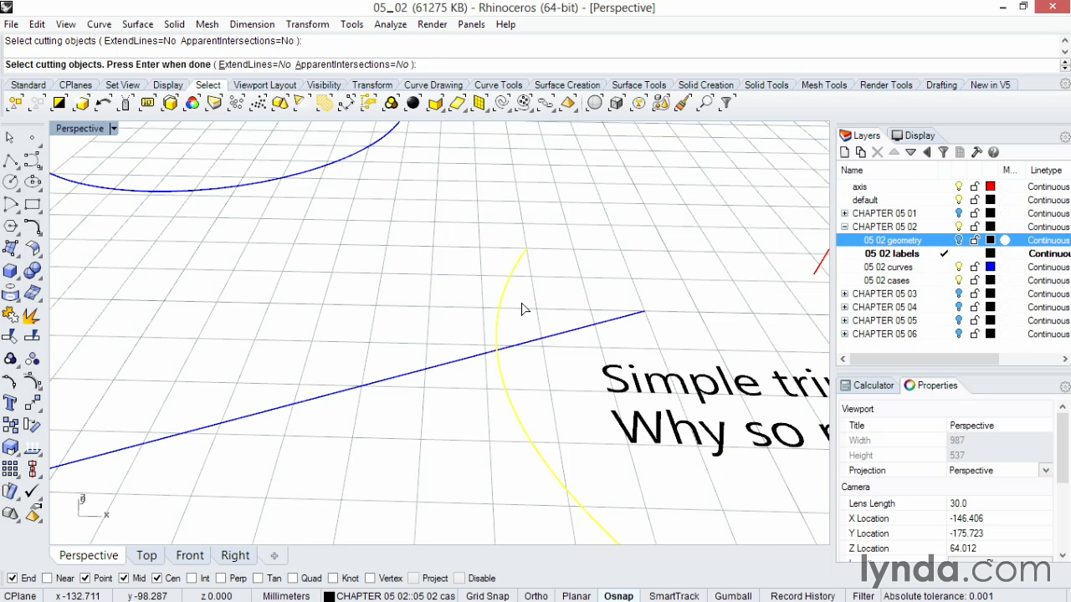
key(Return)
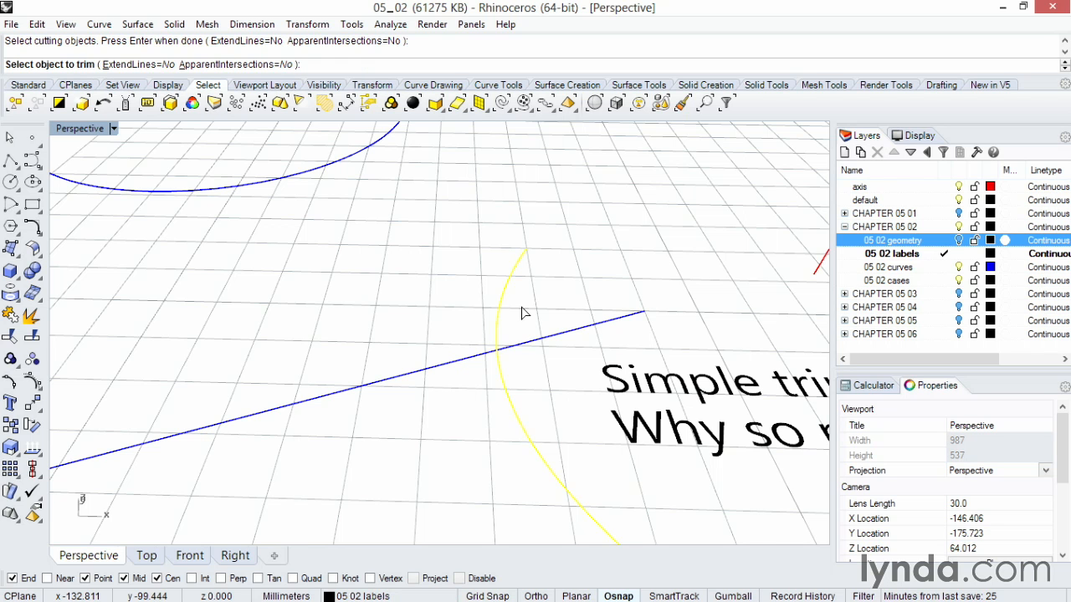
click(544, 342)
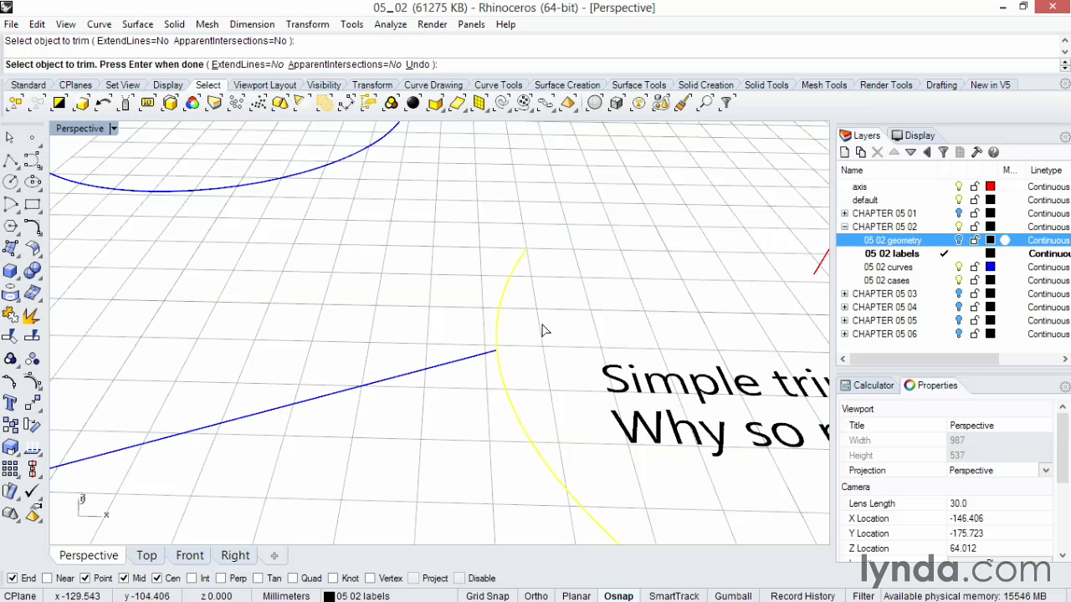
key(Return)
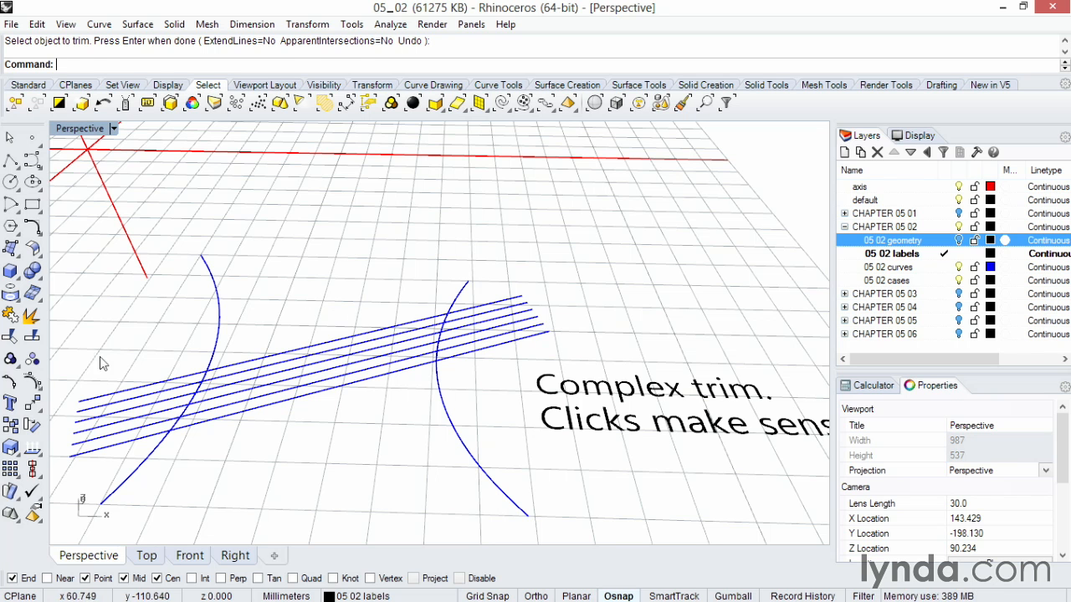
Step: In Case 2, start a trim with both arcs as cutting objects and trim the six parallel lines' ends outside the left arc one by one
click(11, 336)
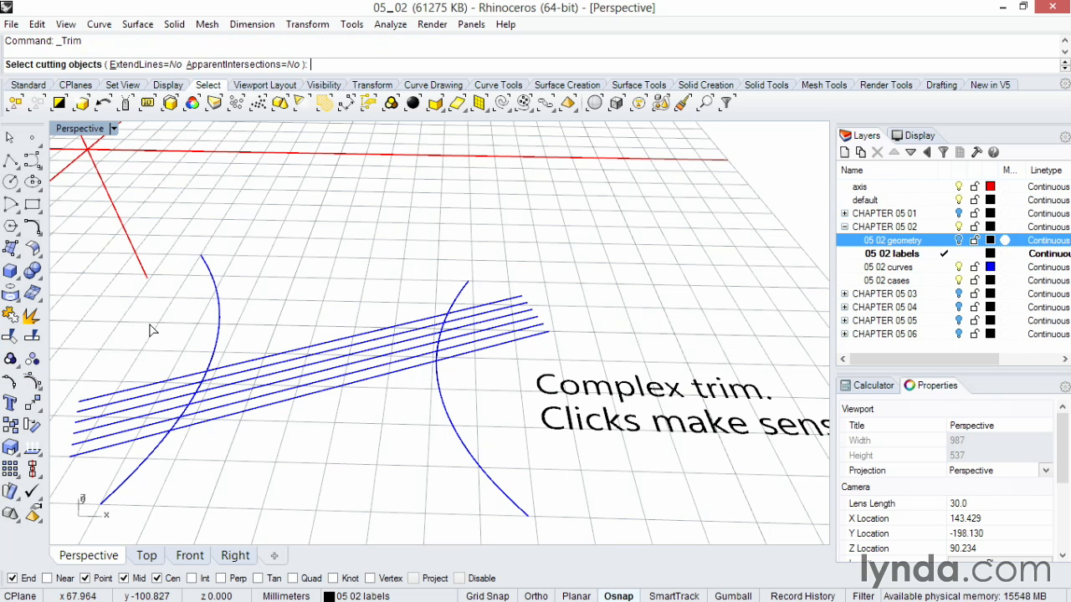
click(219, 308)
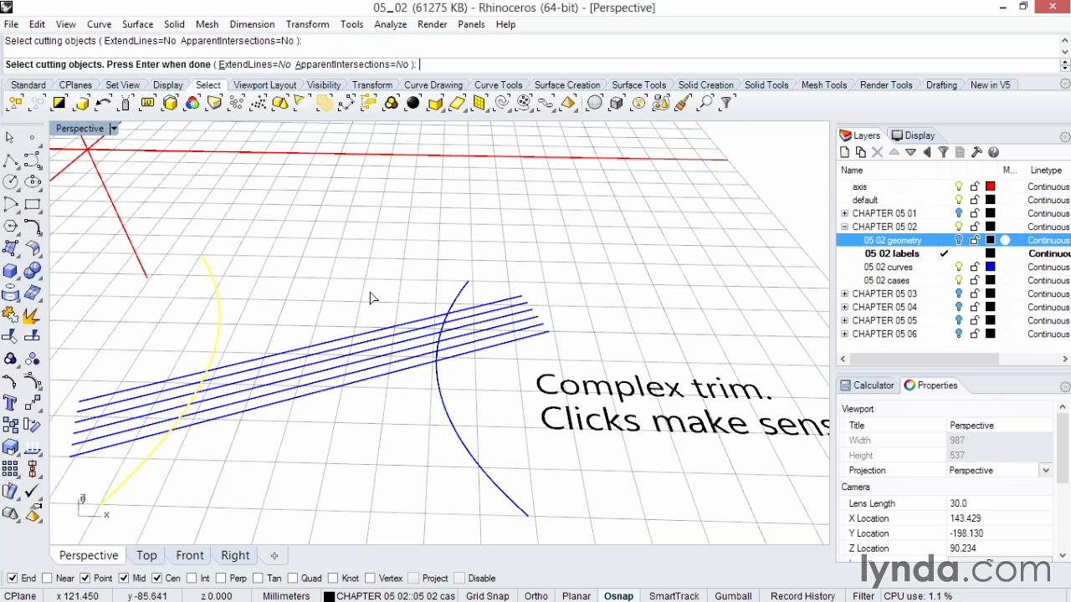
click(461, 298)
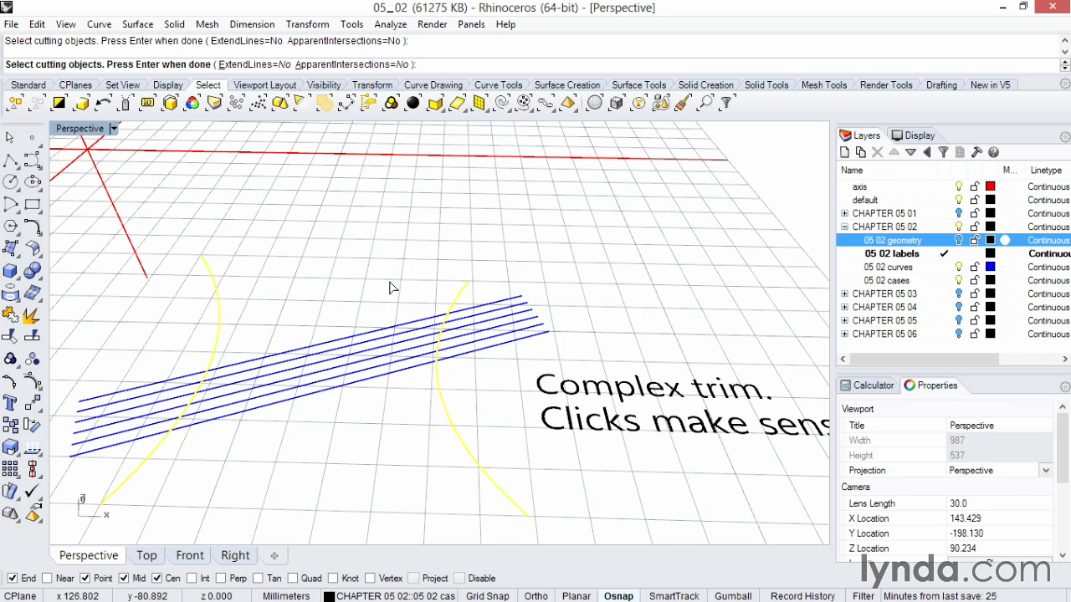
key(Return)
shift+right_drag(257, 331, 359, 331)
click(211, 402)
click(212, 411)
click(214, 421)
click(216, 431)
click(217, 440)
click(220, 452)
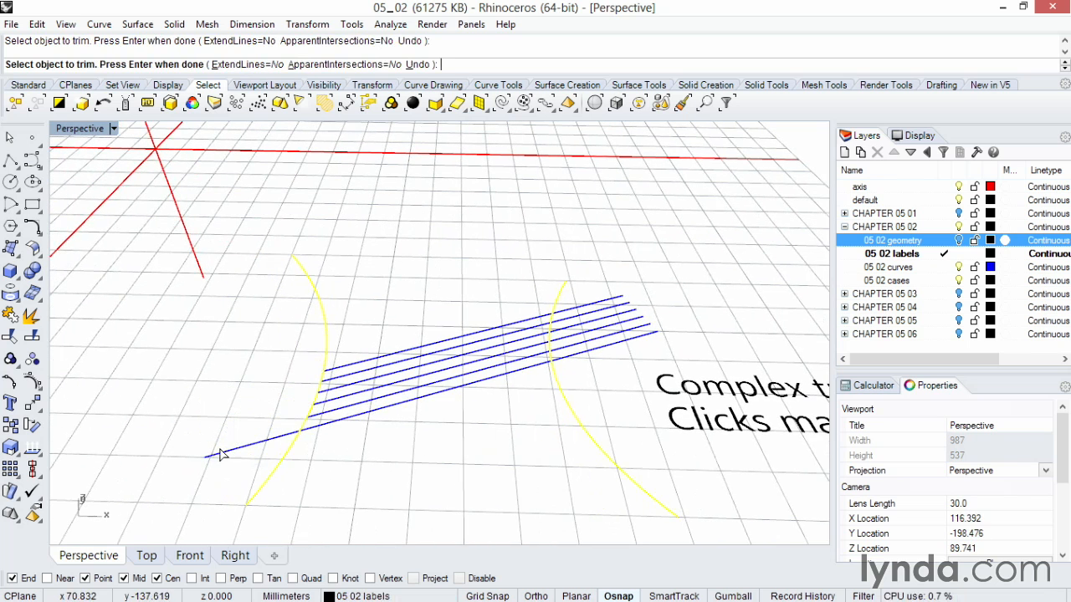
Step: Trim all six line ends beyond the right arc of Case 2 with a single crossing selection and finish the trim
scroll(341, 473, up, 2)
scroll(340, 473, up, 4)
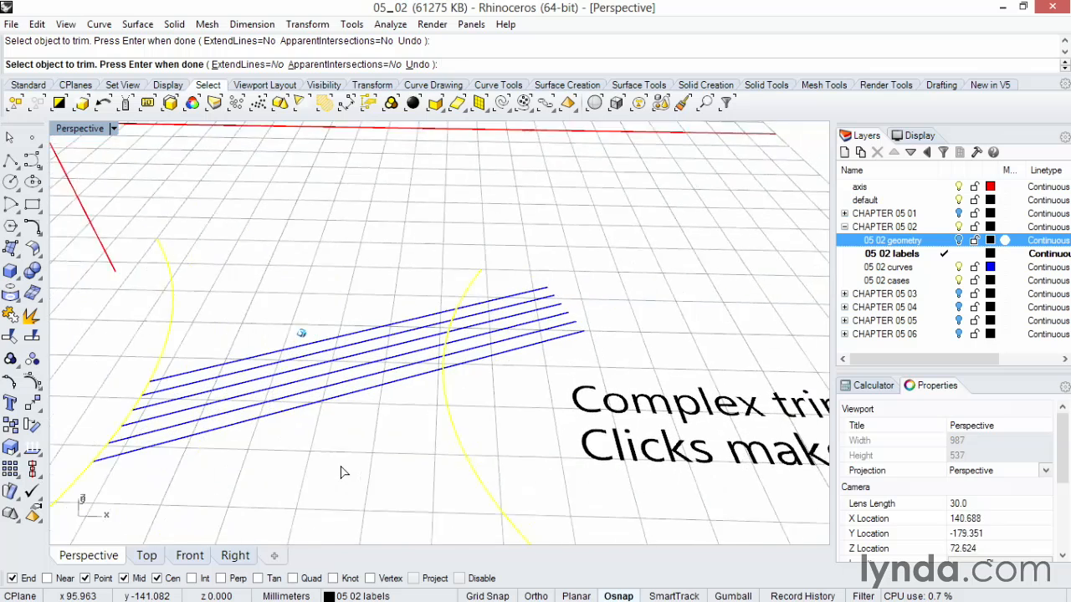
drag(538, 358, 466, 284)
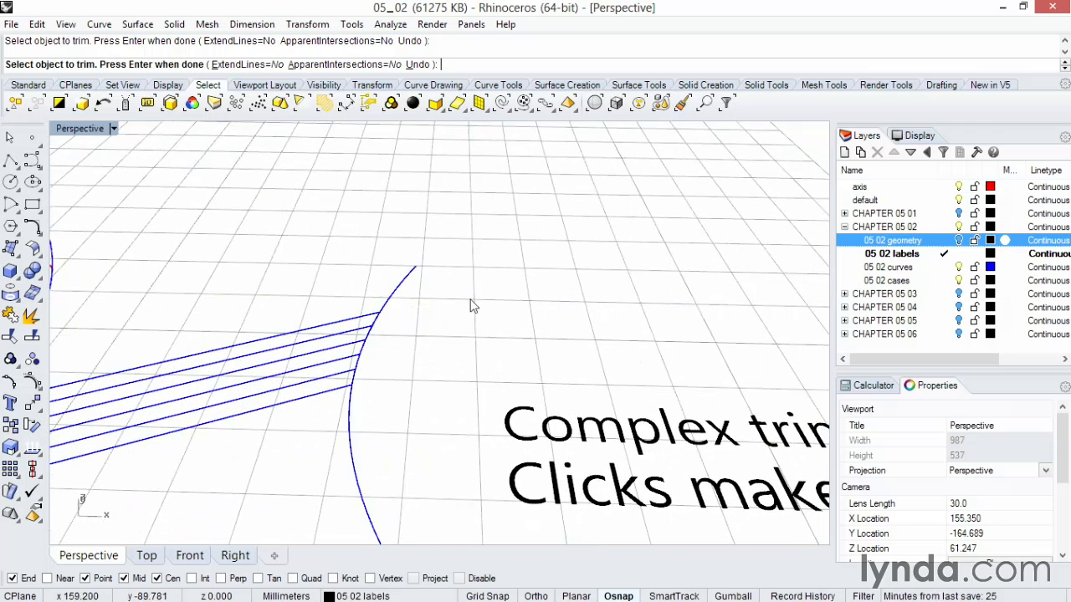
key(Return)
scroll(470, 305, down, 3)
scroll(471, 304, down, 5)
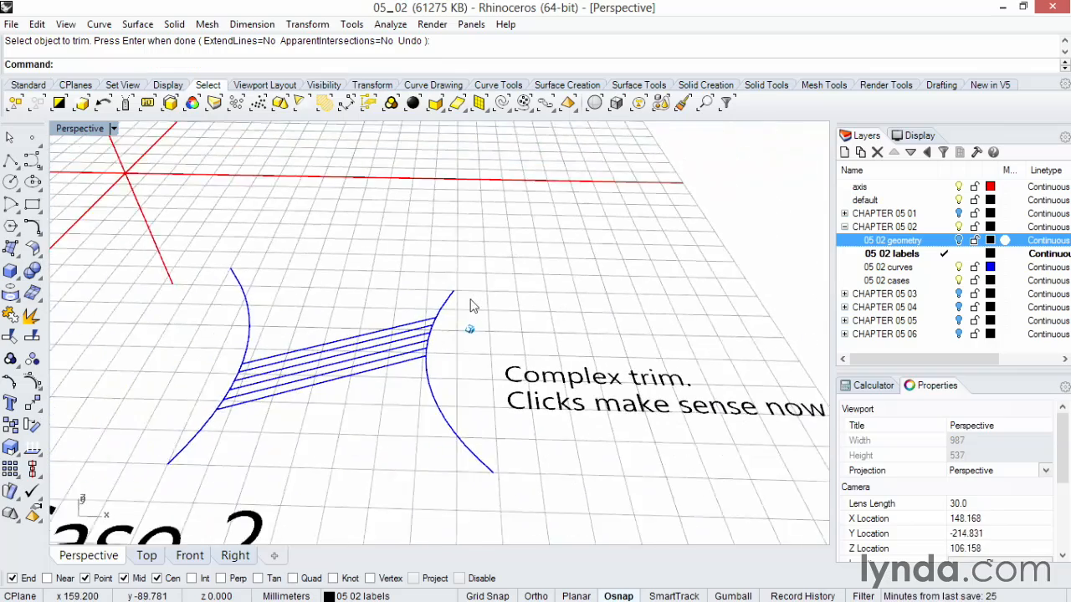
scroll(470, 304, down, 4)
shift+right_drag(471, 305, 600, 309)
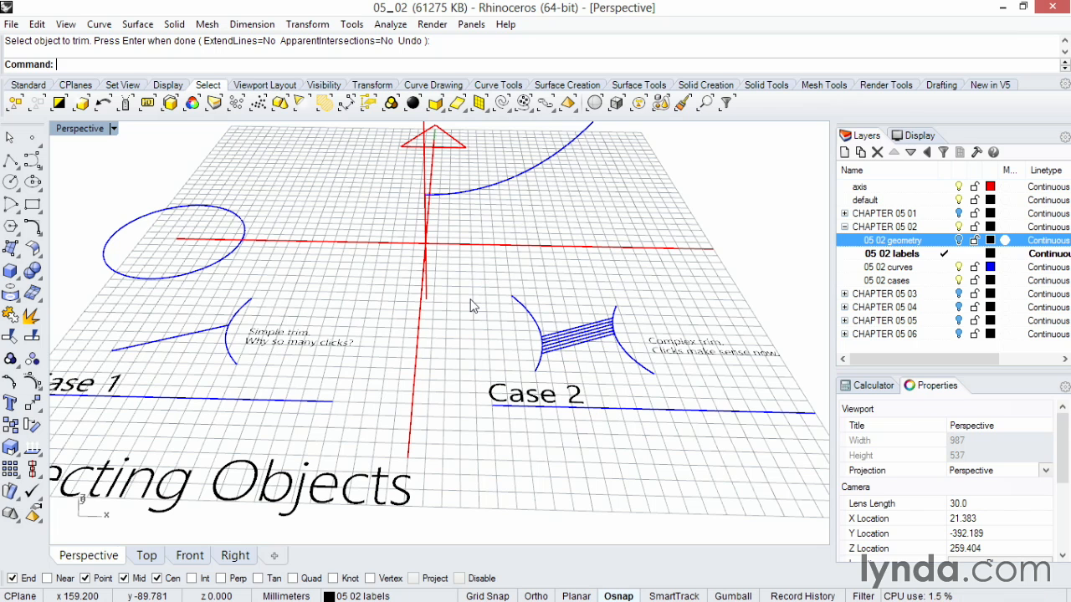